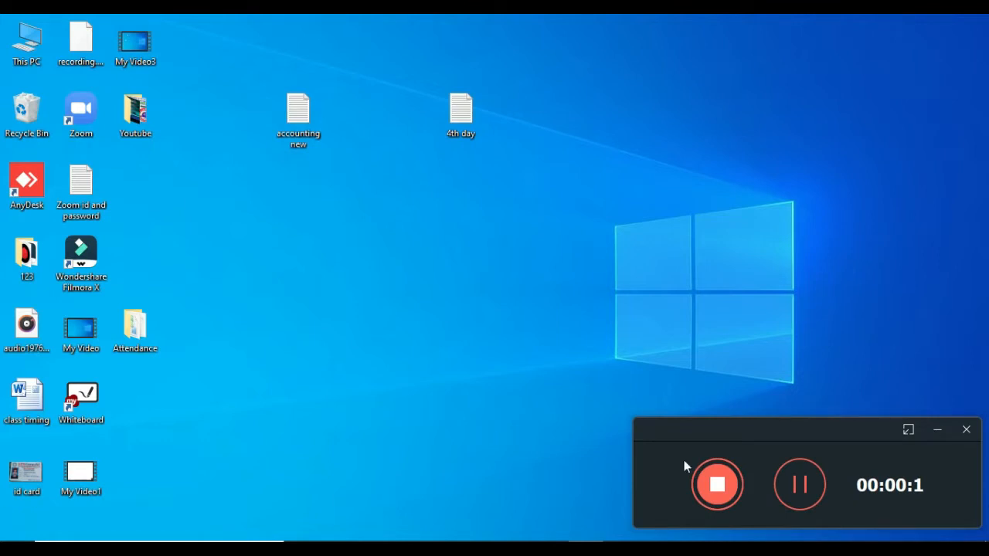
Check the hidden notification icons, then refresh the desktop.
click(937, 431)
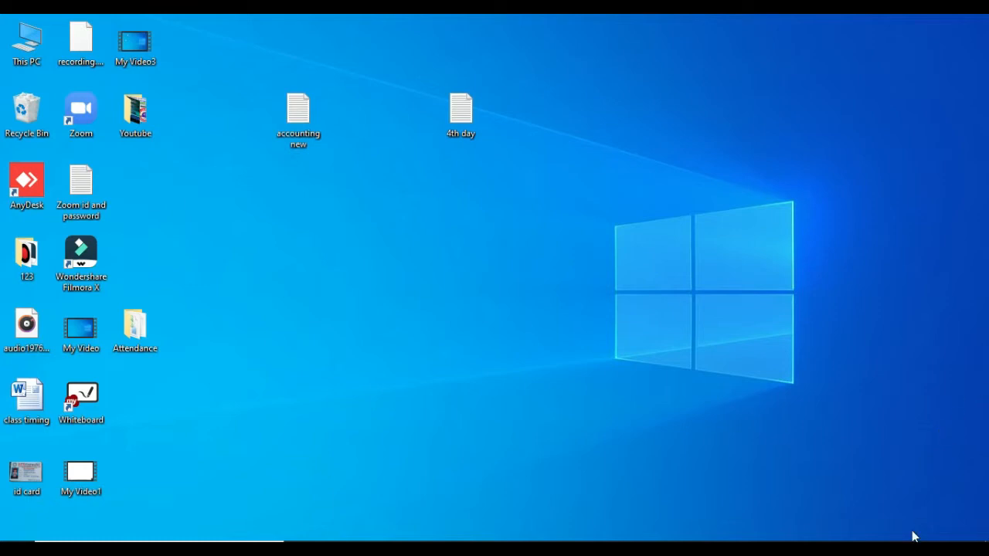
click(844, 550)
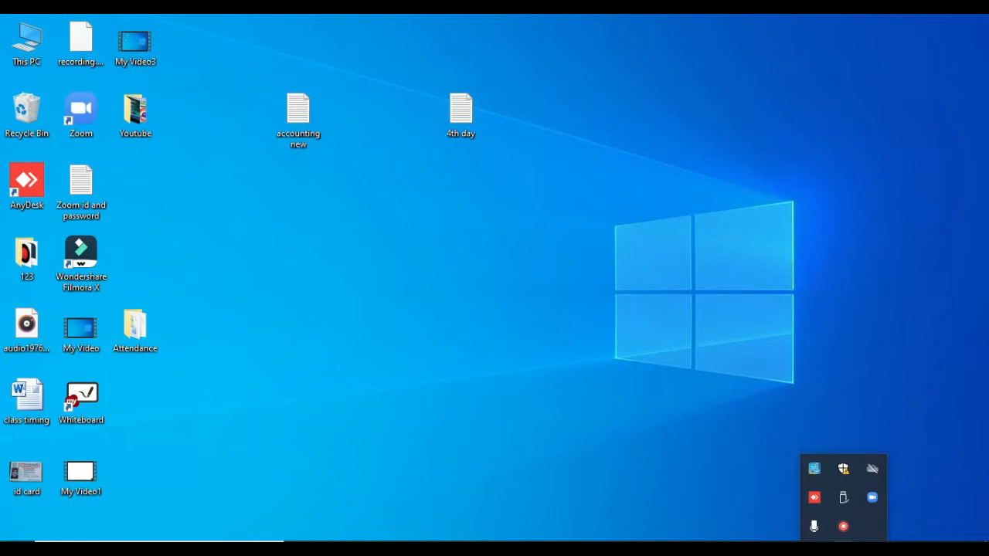
click(783, 488)
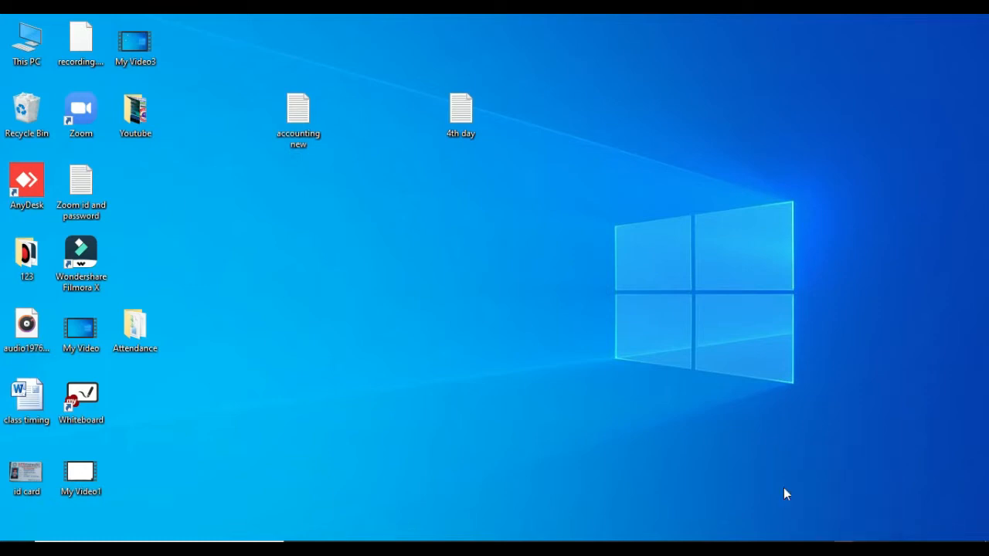
right_click(436, 236)
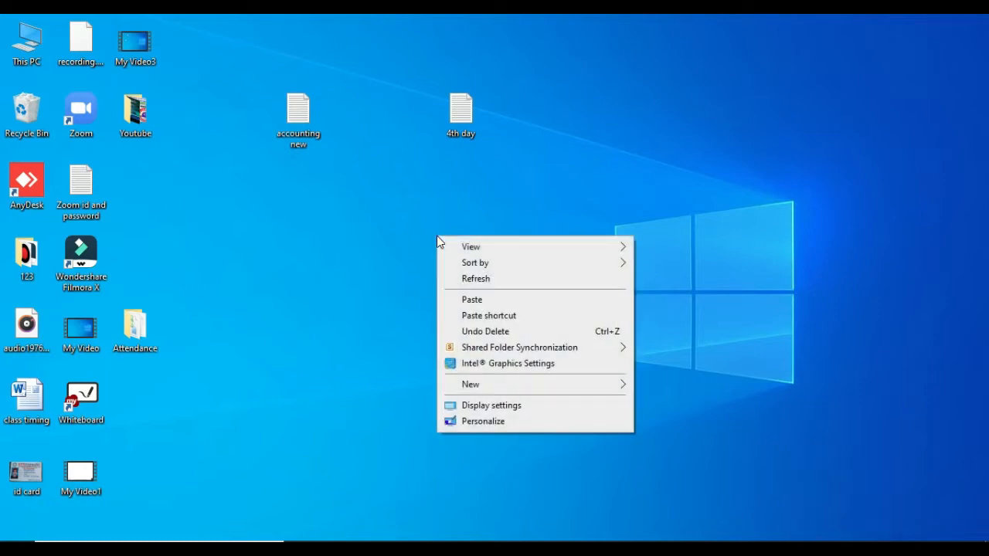
click(499, 282)
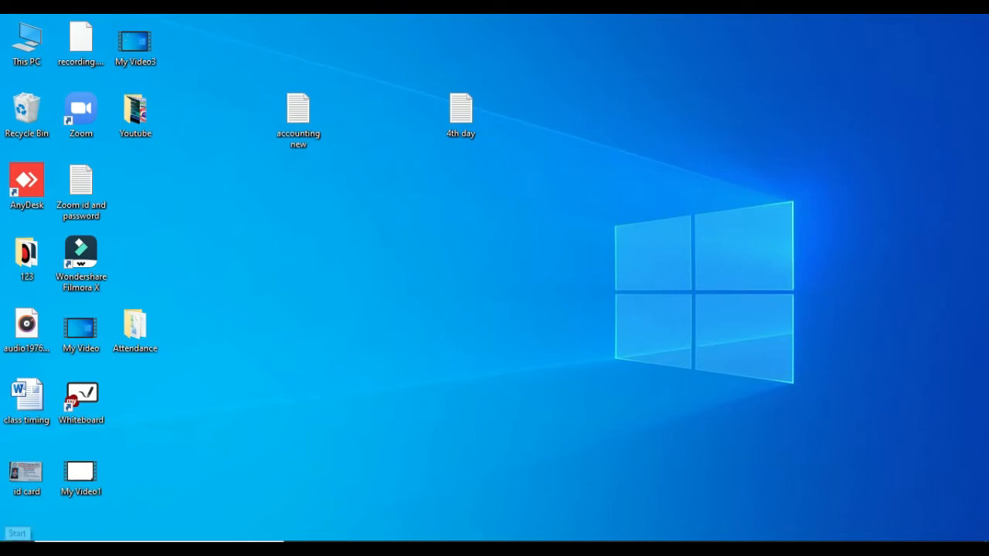
Search the Start menu for 'tall' and launch TallyPrime.
click(17, 539)
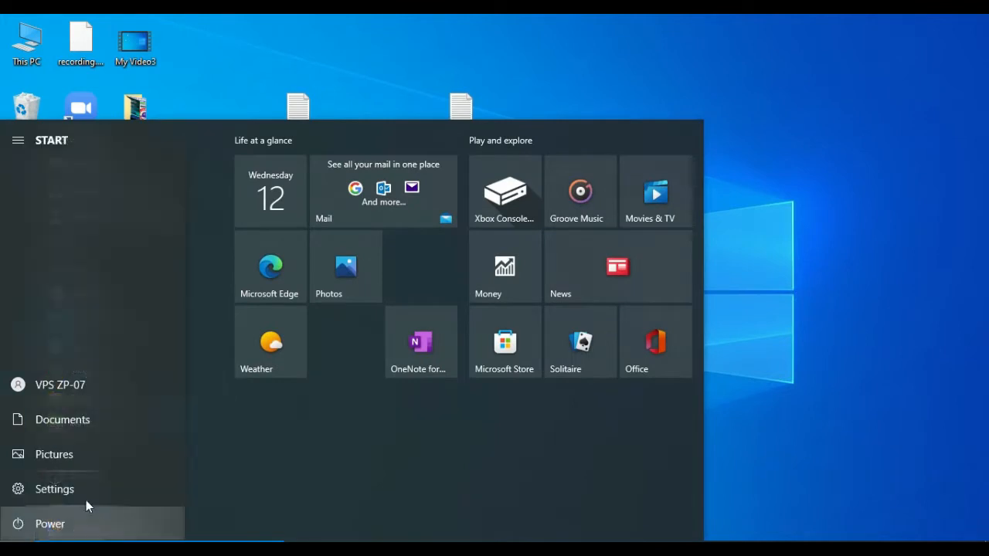
mouse_move(23, 532)
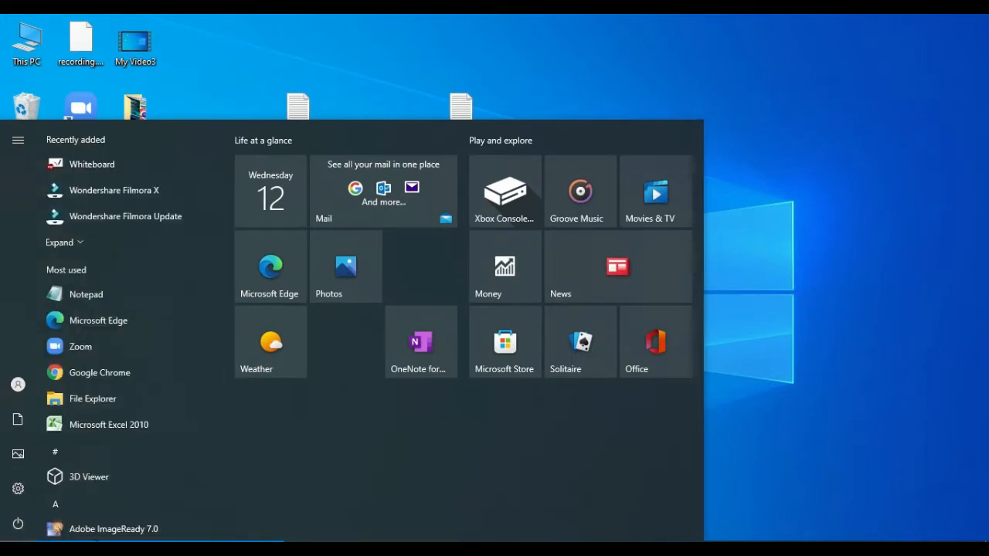
text(tall)
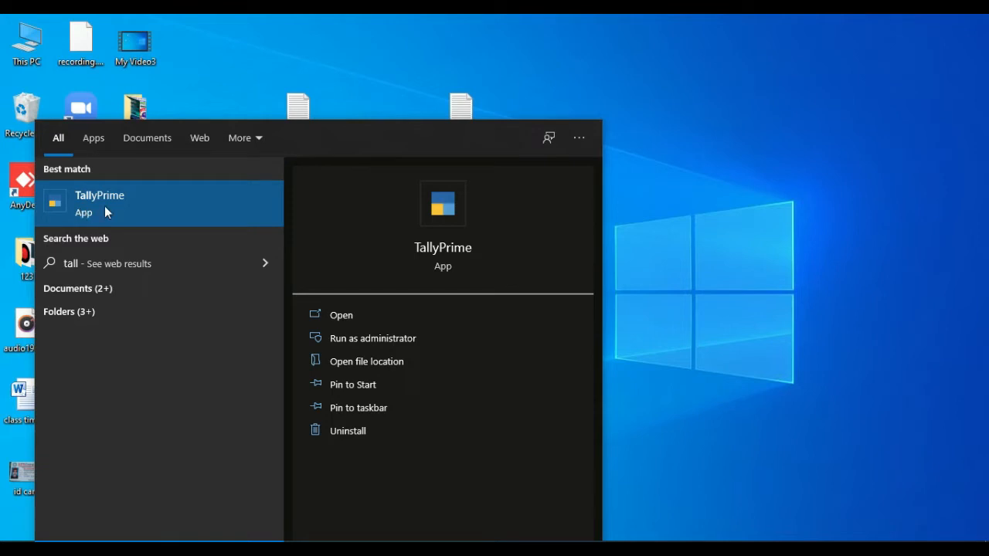
click(142, 207)
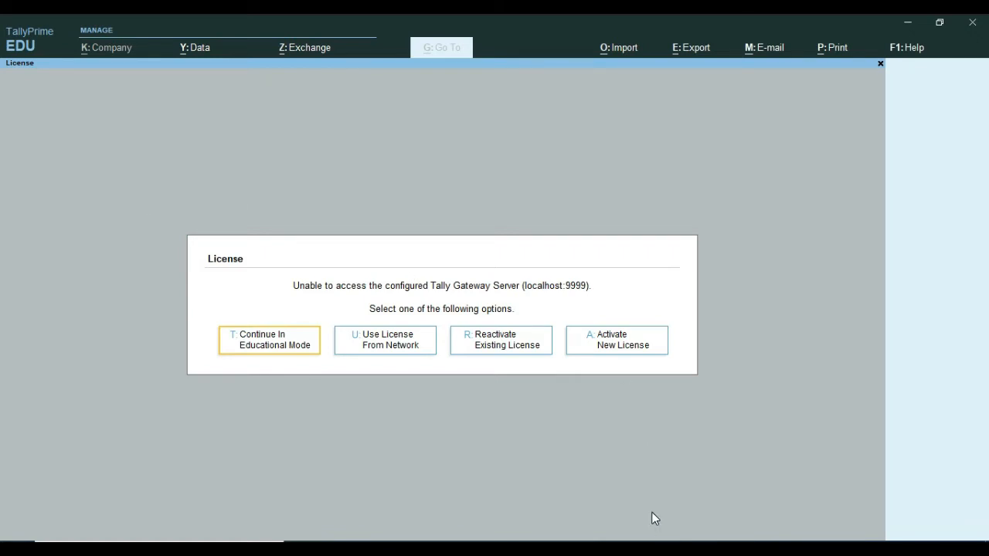
Continue in Educational Mode and back out of Company Login to the Select Company list.
click(281, 344)
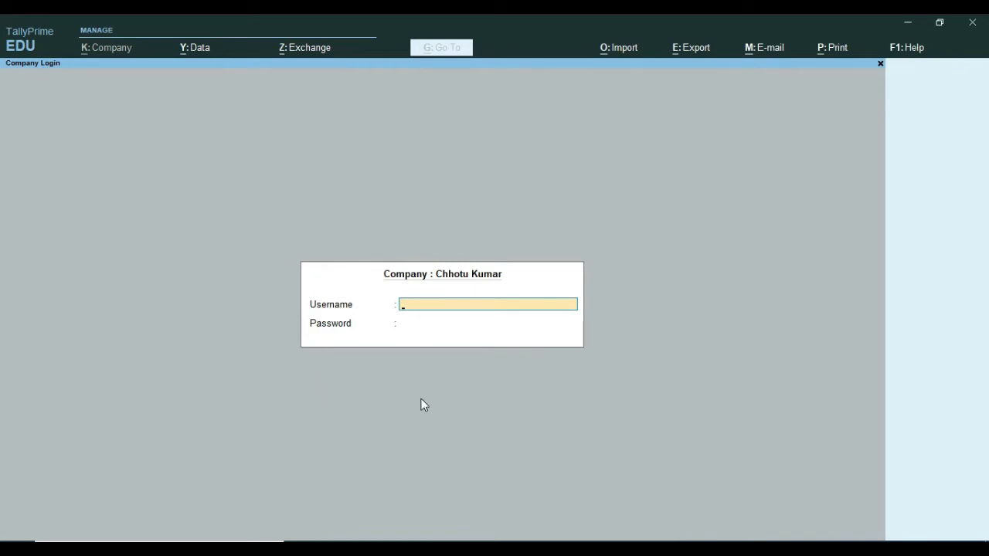
key(Escape)
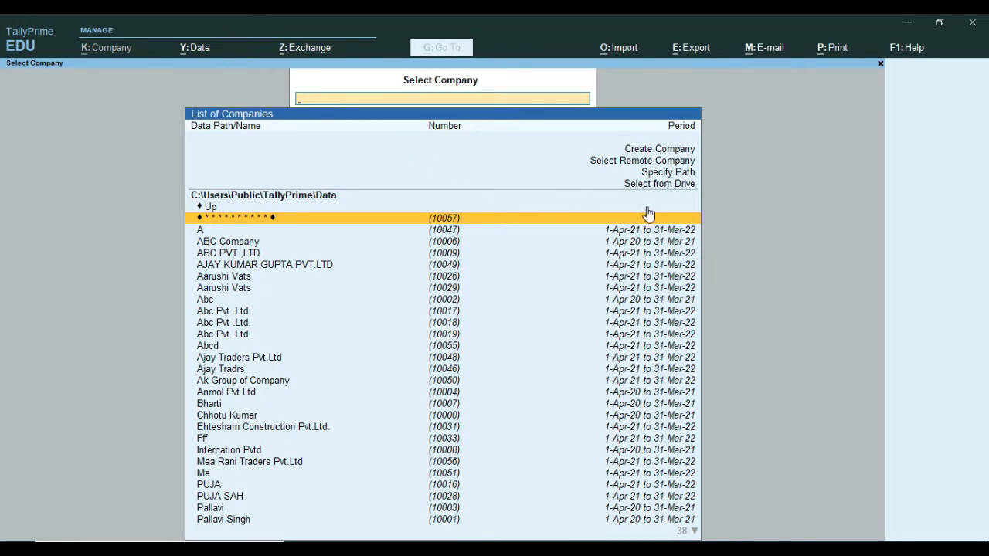
Choose Create Company to open a blank Company Creation form.
click(651, 152)
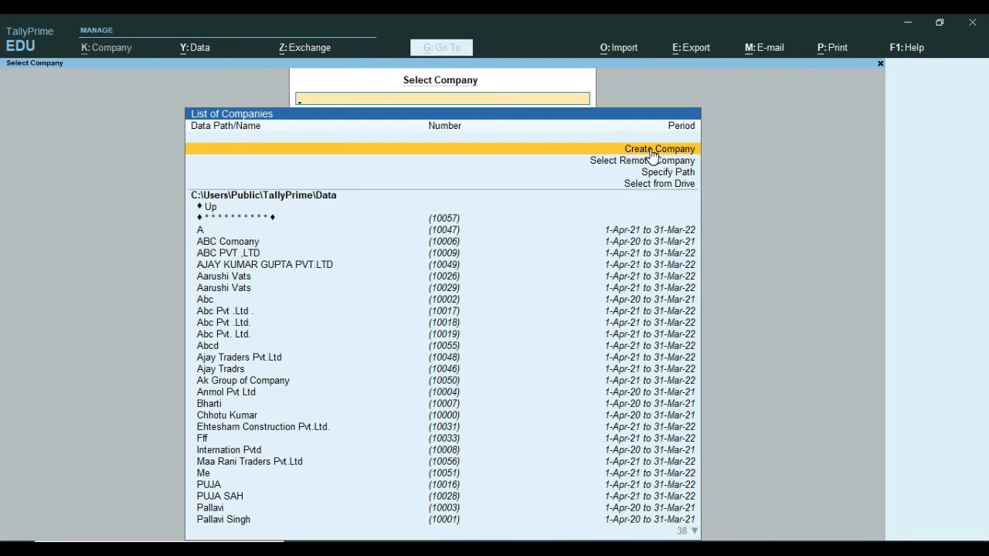
click(652, 154)
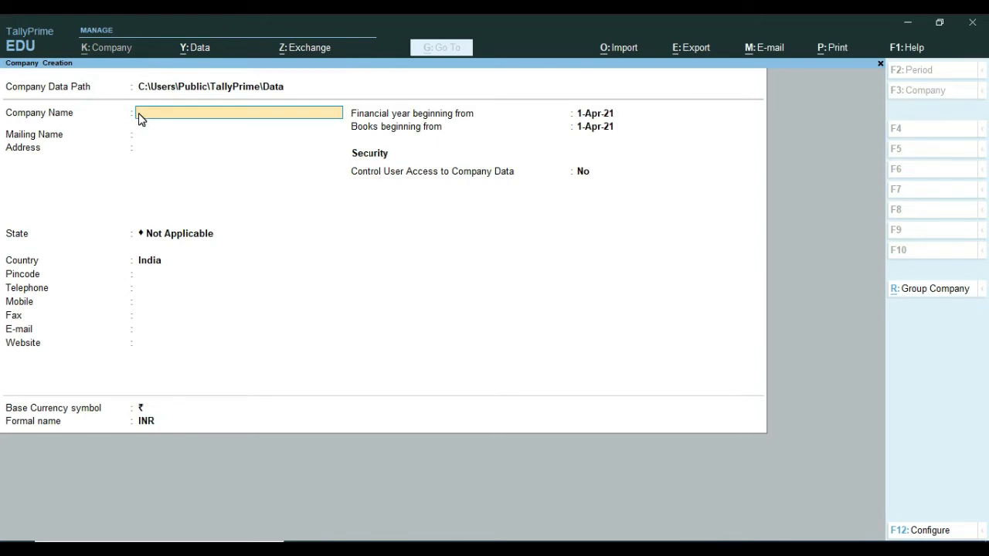
Name the company 'VPS INFO SOLUTION PVT LTD' and accept the matching mailing name.
text(VPS INFO SOLUTION PVT LTD)
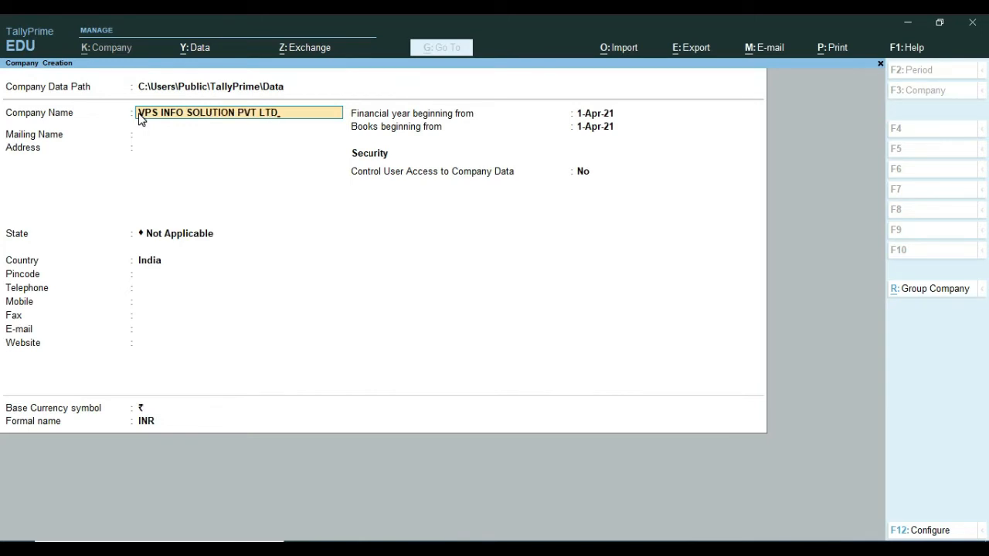
key(Return)
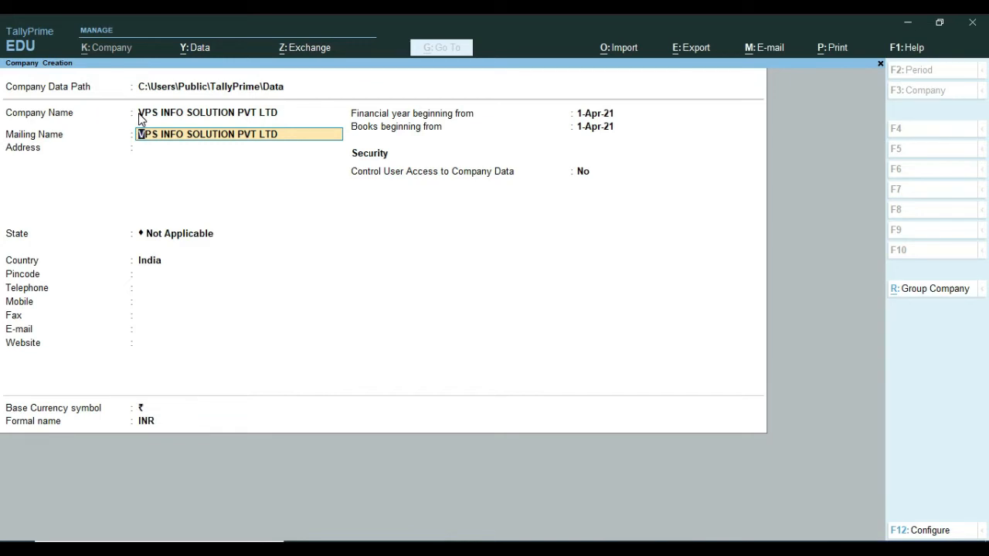
key(Return)
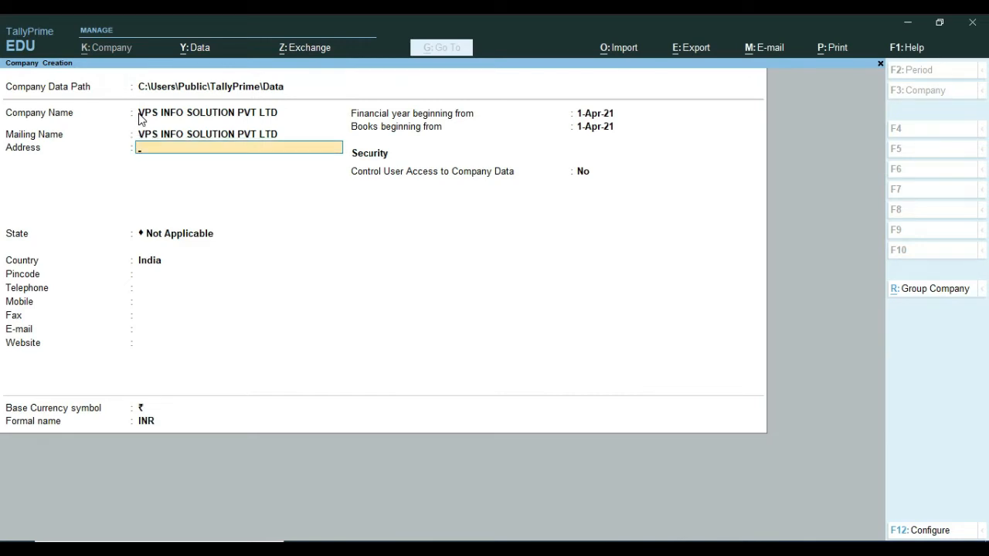
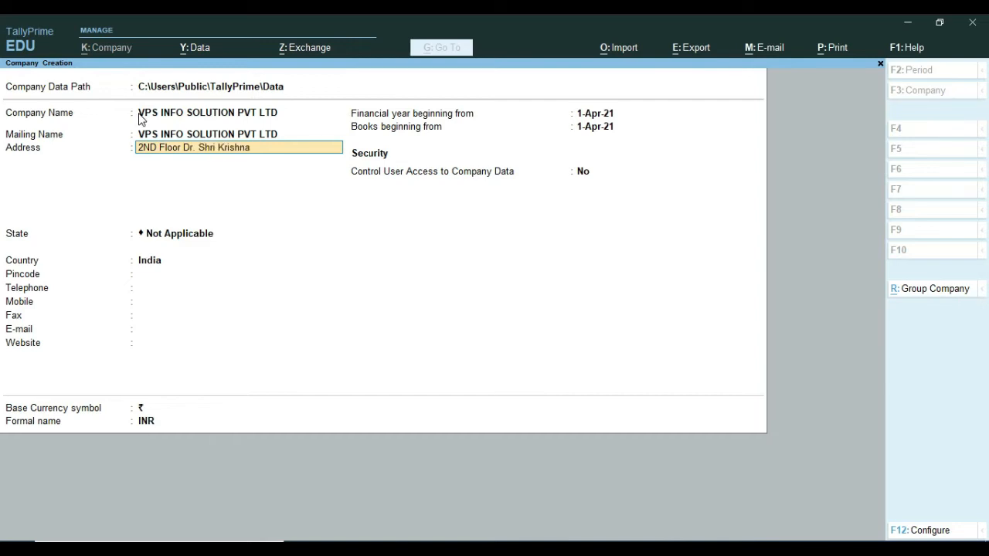
Enter the company's two-line postal address, correcting a typo, and move on to State.
key(Return)
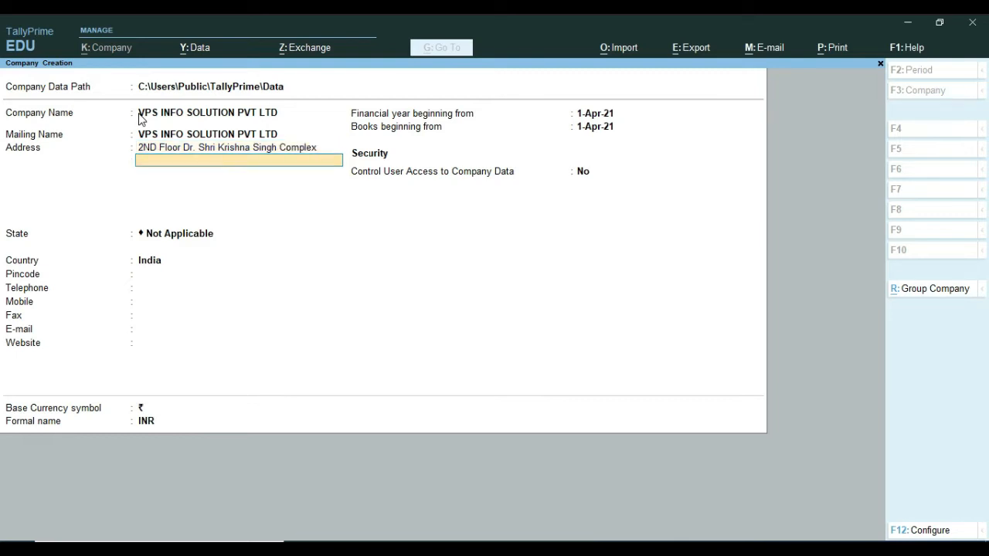
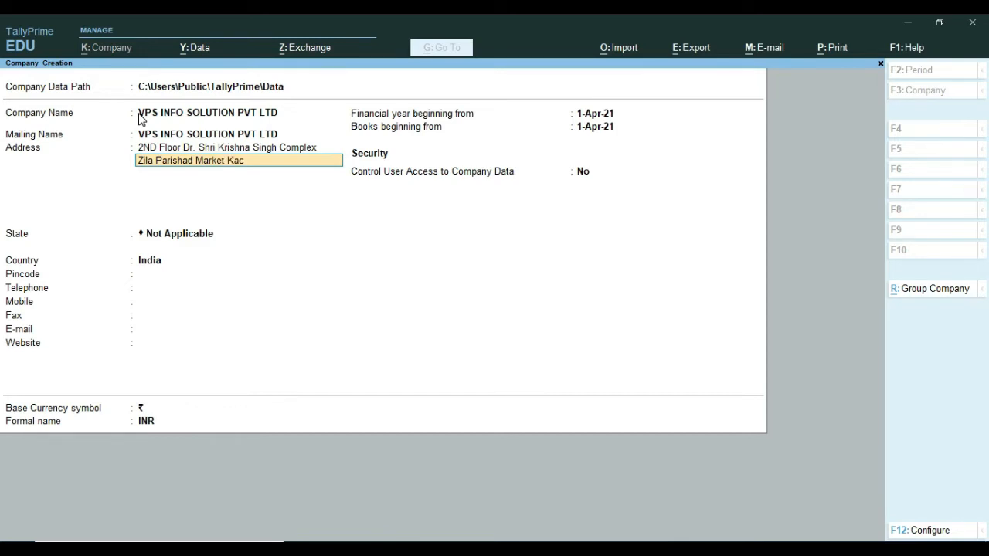
key(Return)
key(Return)
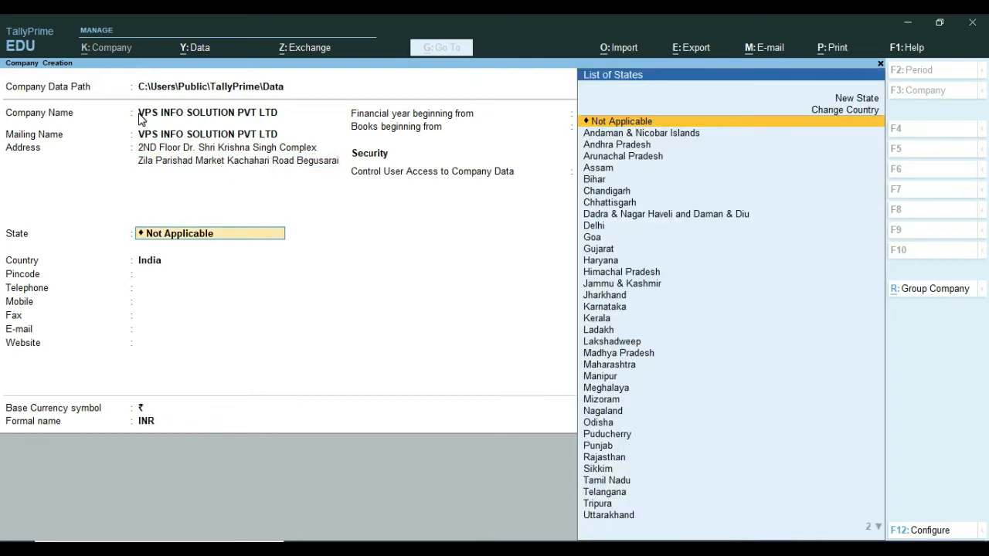
Set state to Bihar, enter the pincode, skip telephone and enter the mobile number.
text(B)
key(Return)
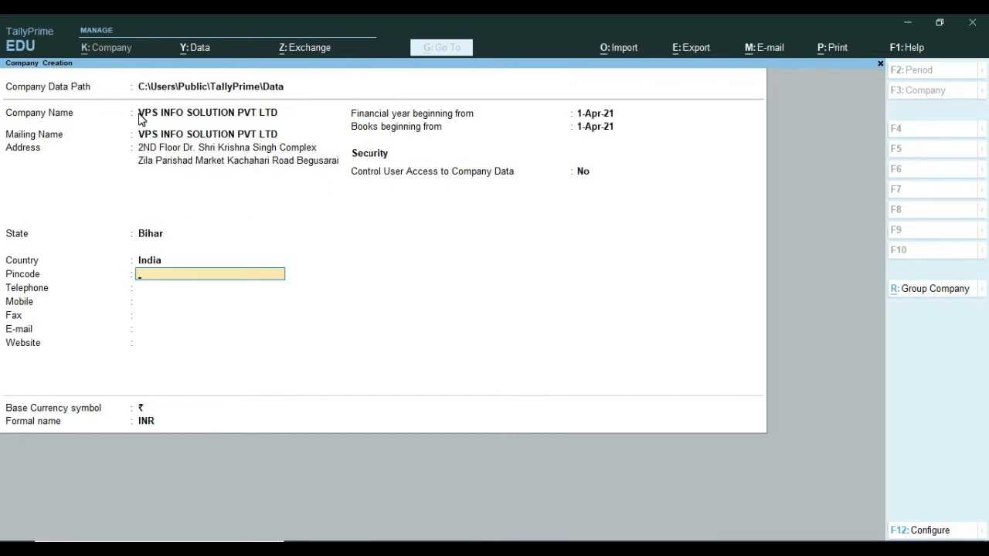
text(851101)
key(Return)
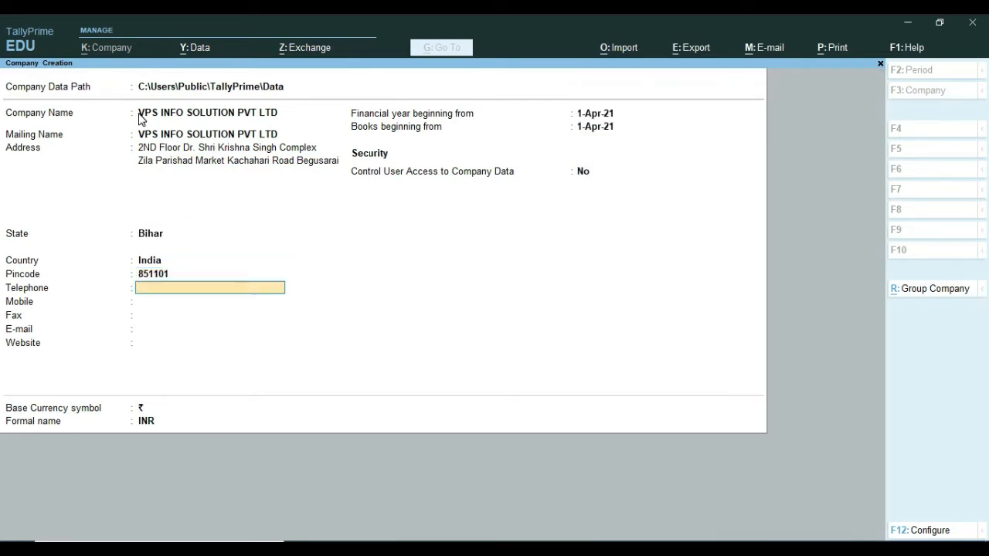
key(Return)
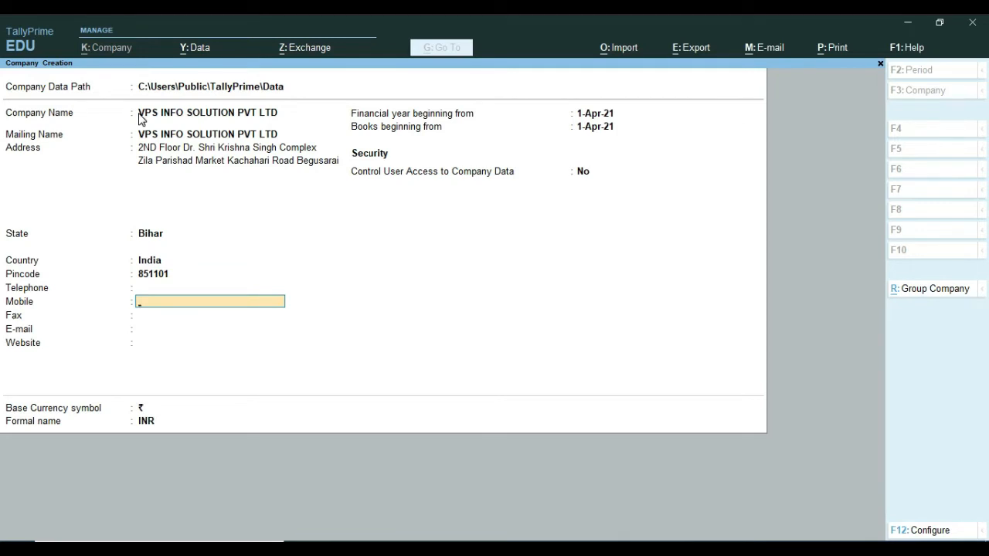
key(Return)
key(Return)
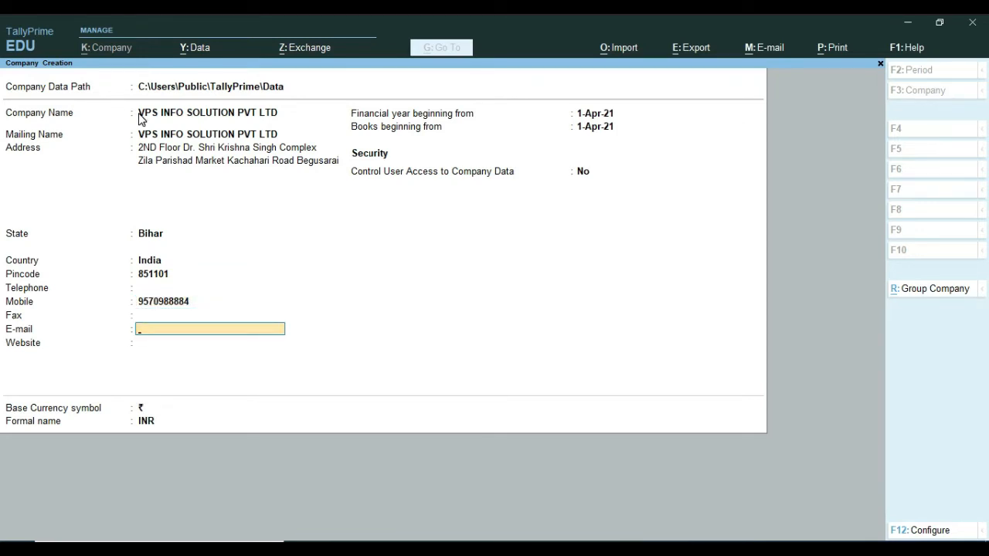
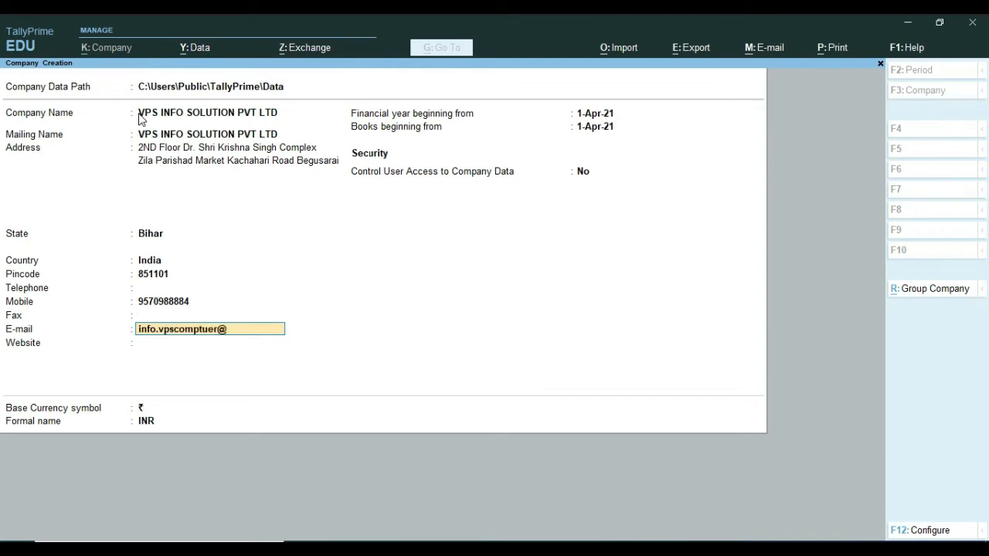
key(Return)
text(w)
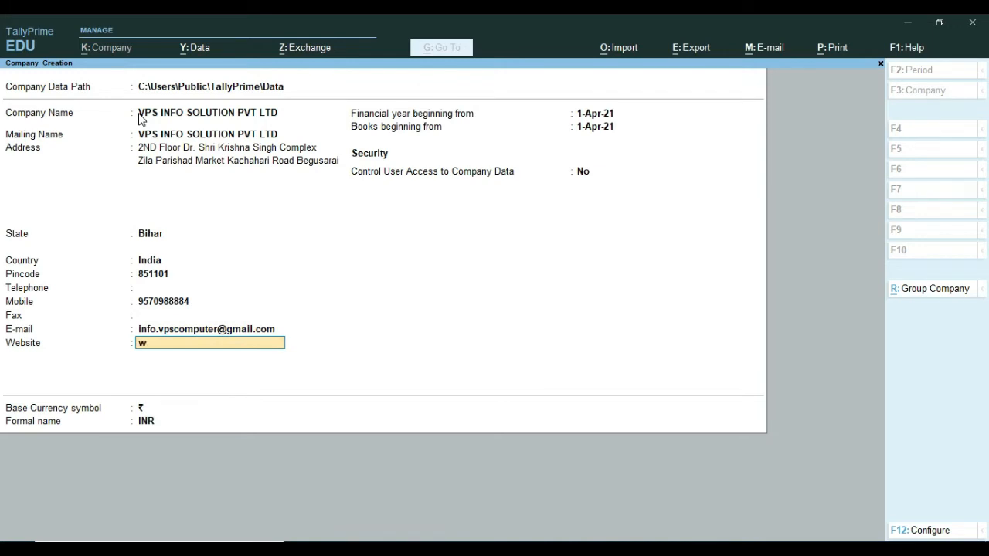
text(ww.vpscomputers.in)
key(Return)
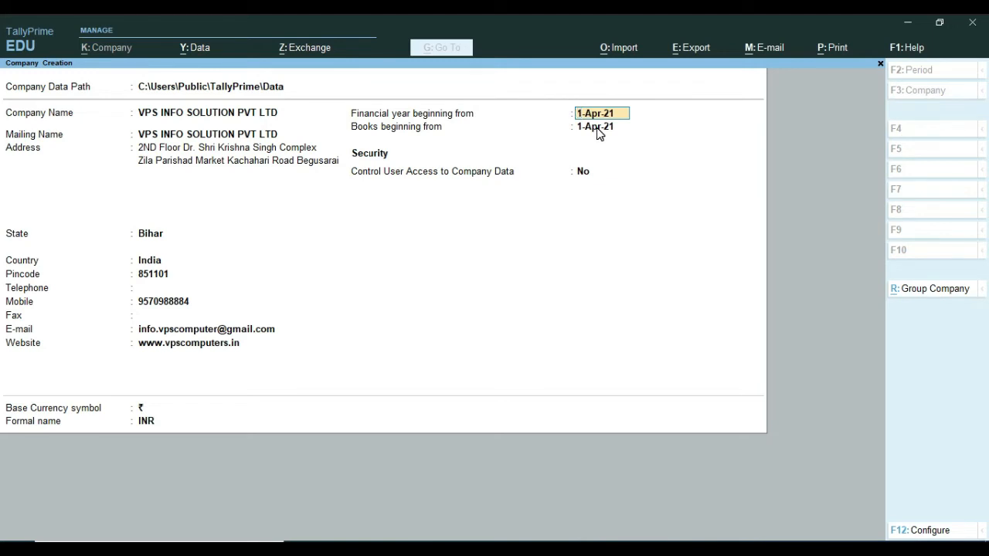
key(Return)
key(Return)
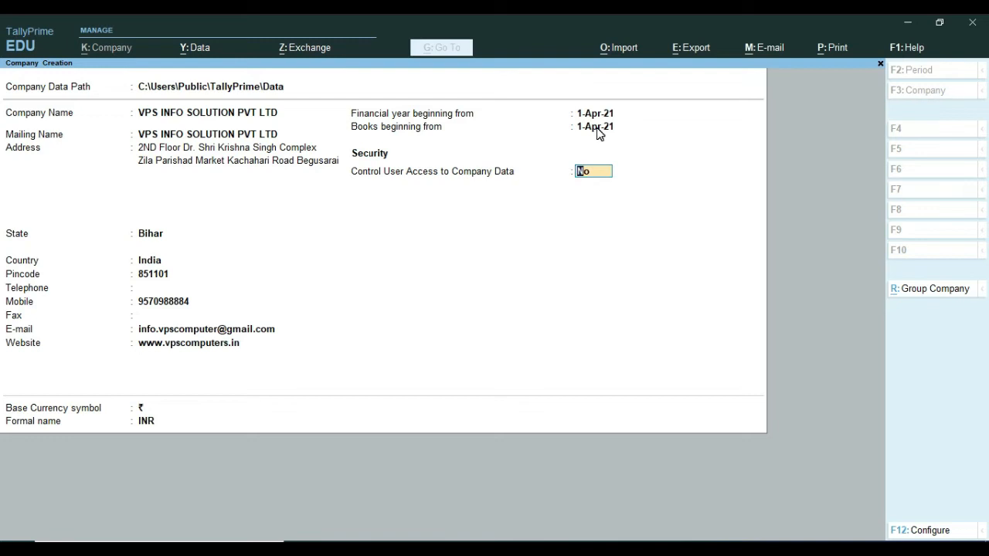
Set Control User Access to Yes with an administrator username, password and confirmation.
text(y)
key(Return)
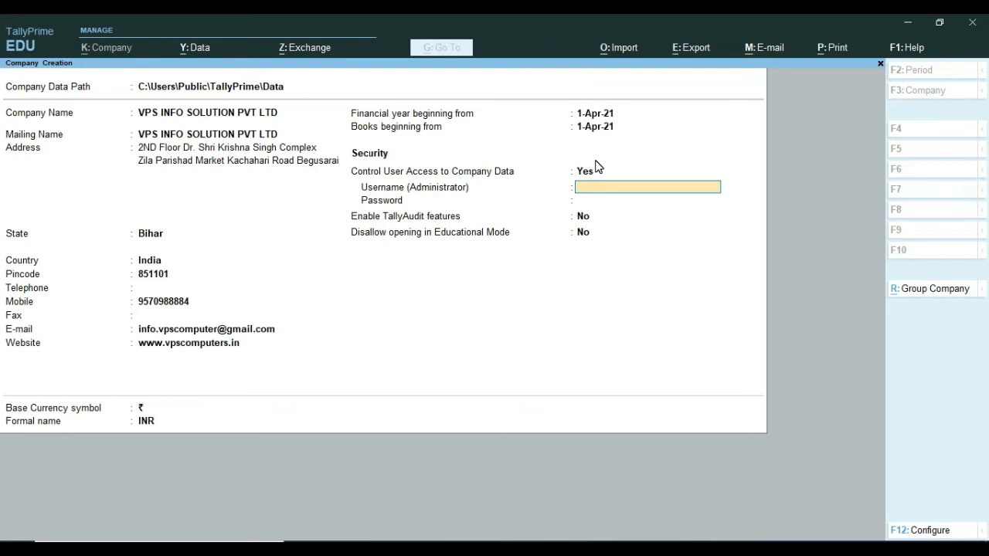
text(vps)
key(Return)
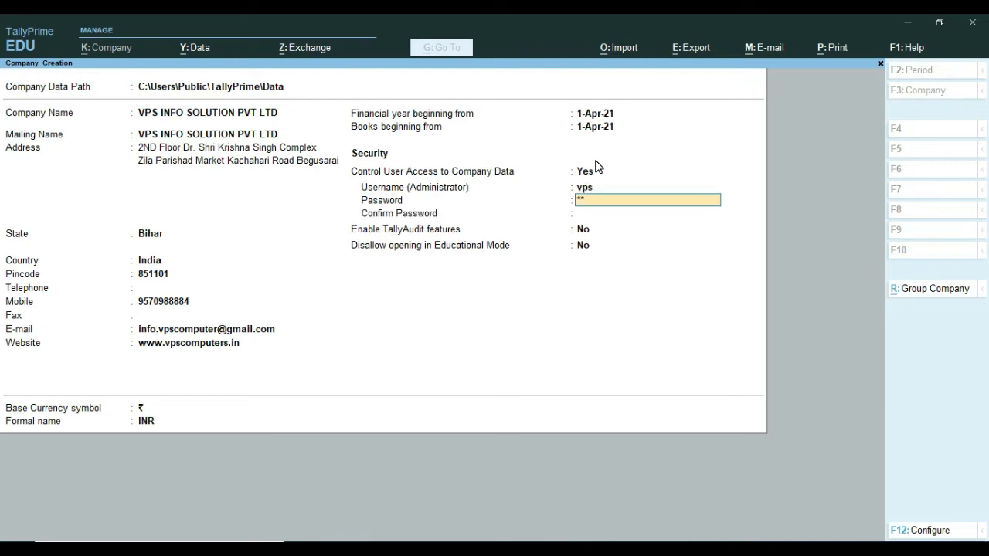
key(Return)
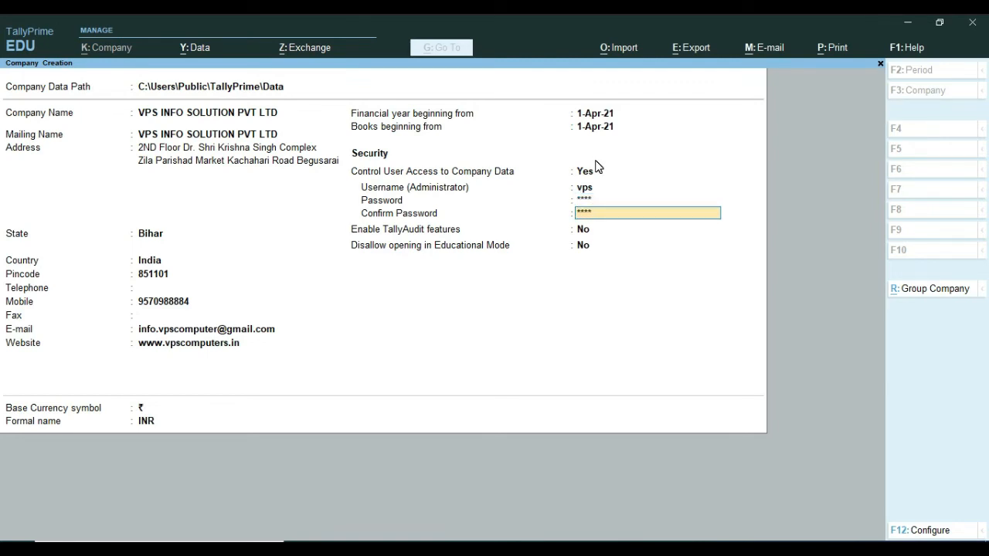
key(Return)
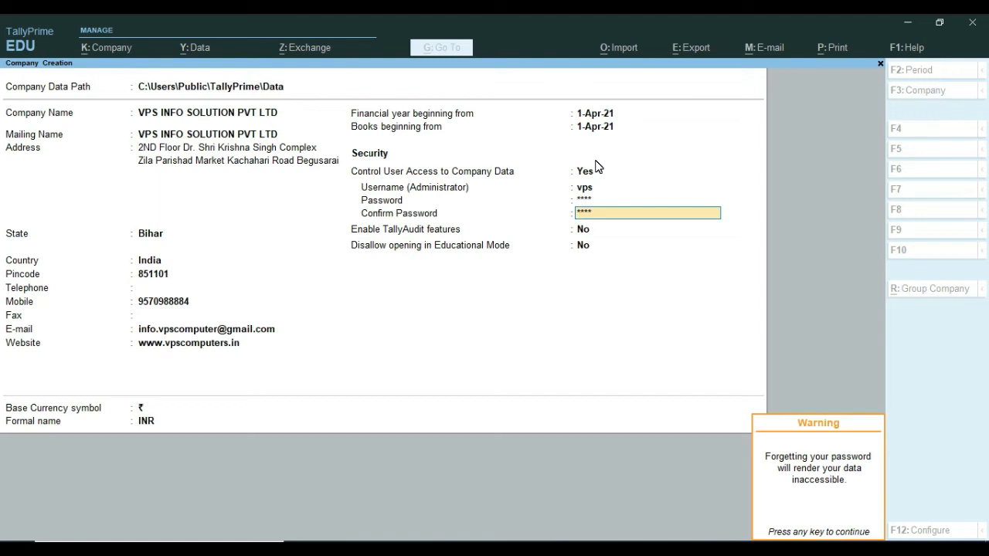
Dismiss the password warning and keep Enable TallyAudit features at No.
key(Return)
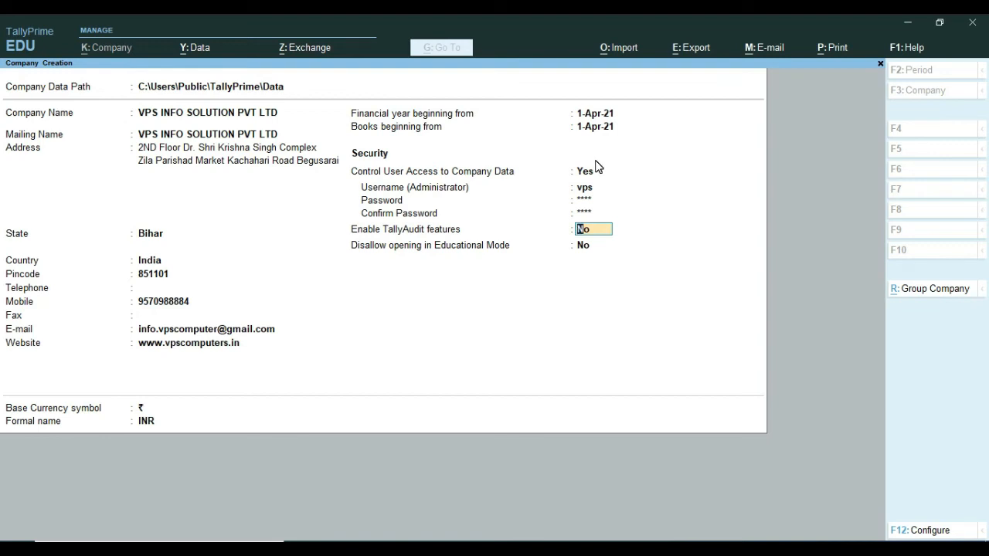
key(Return)
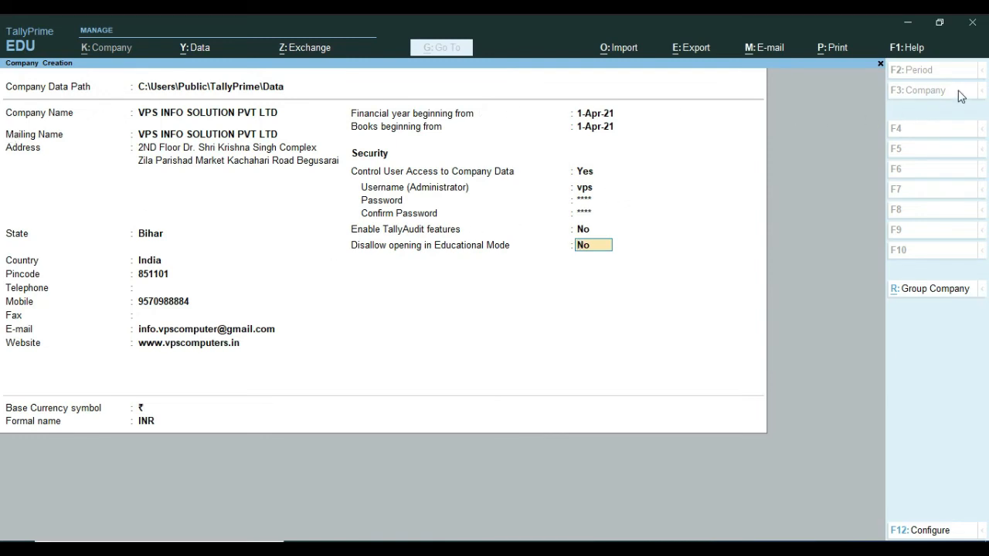
In Configure, set Provide Additional Base Currency details to Yes, leaving other options unchanged.
click(920, 531)
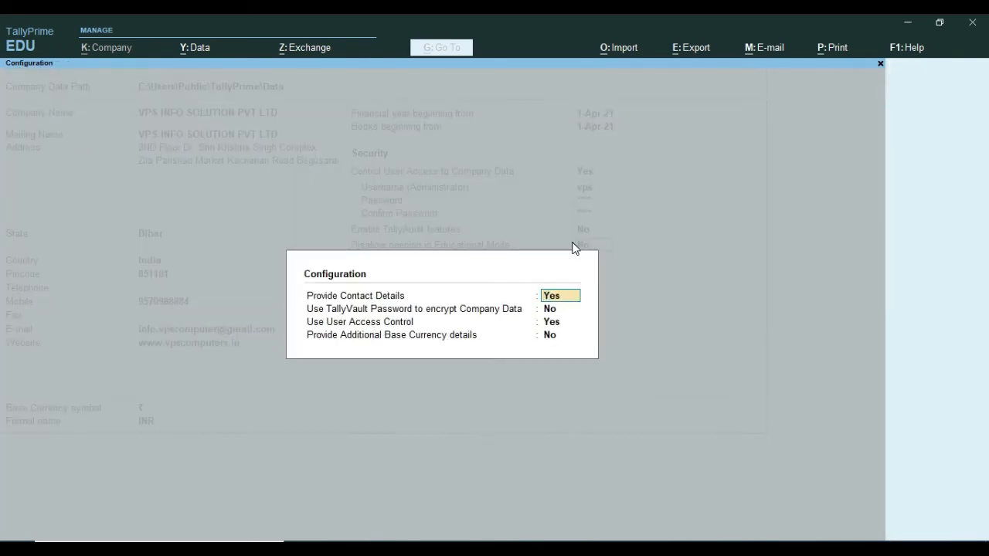
key(Return)
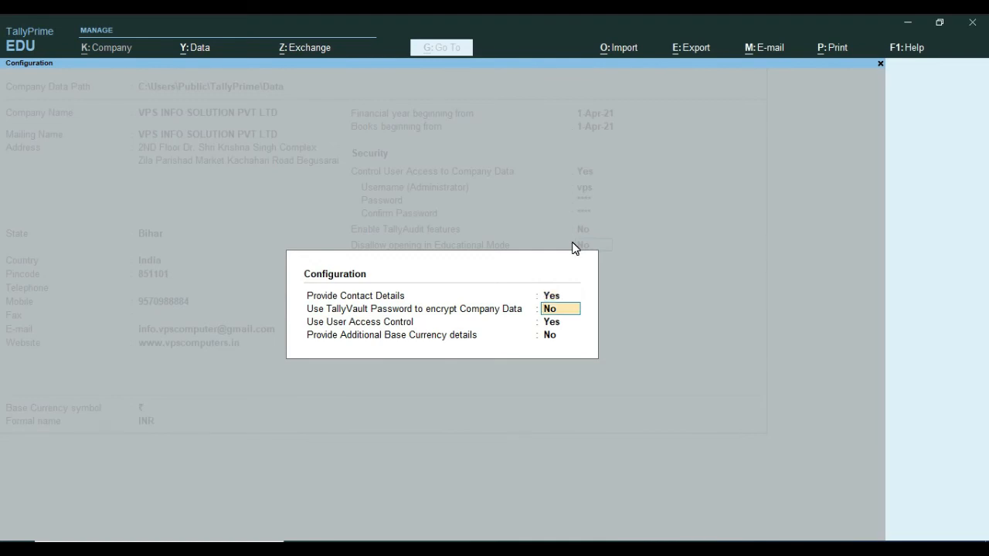
key(Return)
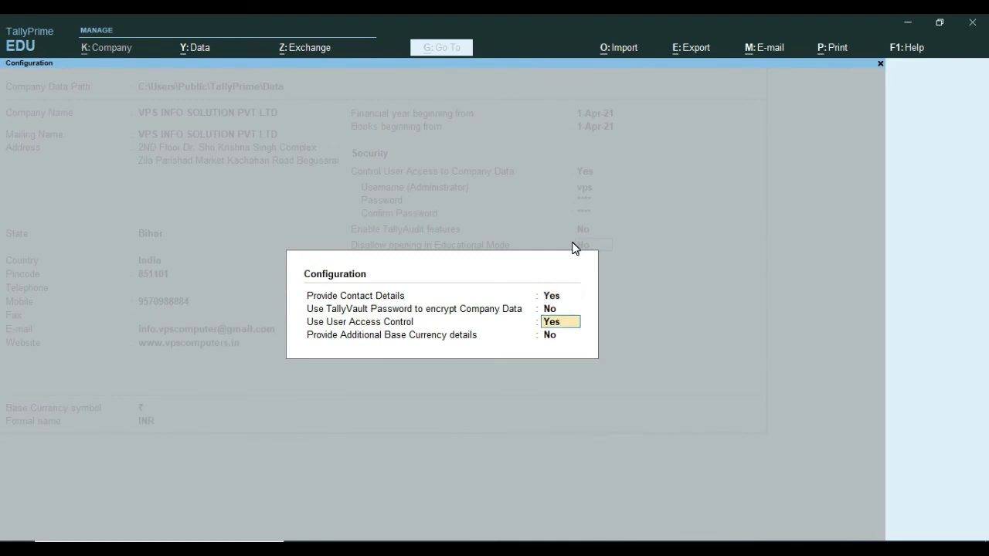
key(Return)
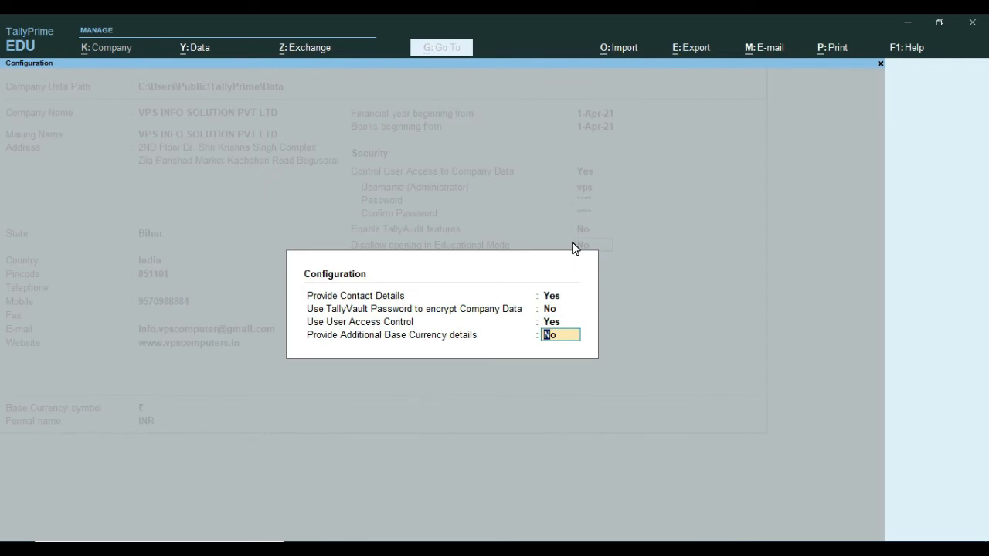
text(y)
key(Return)
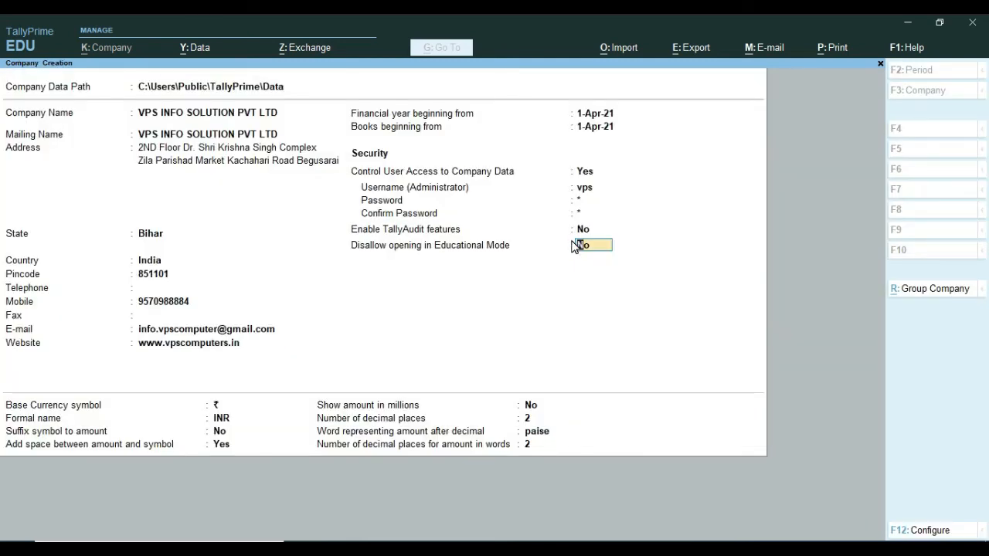
key(Return)
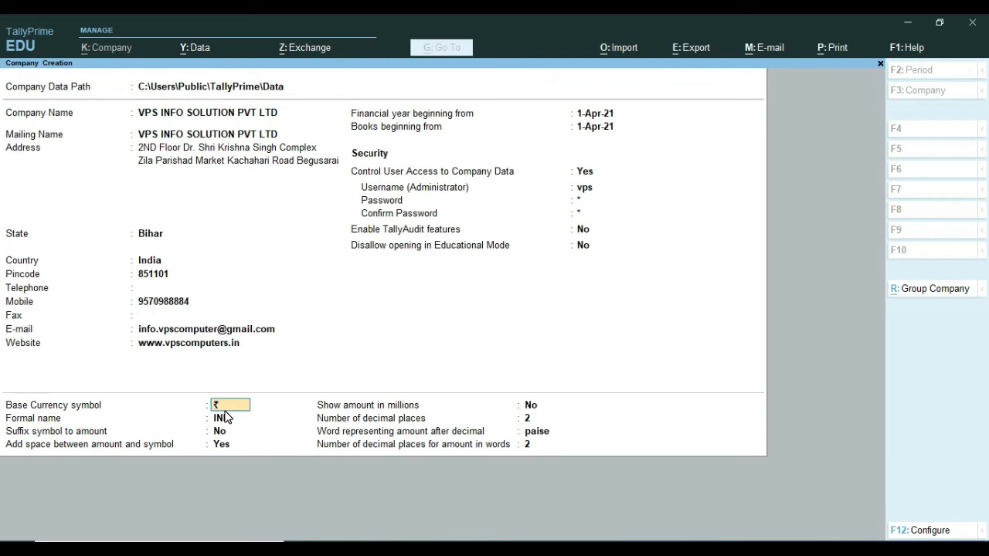
key(Return)
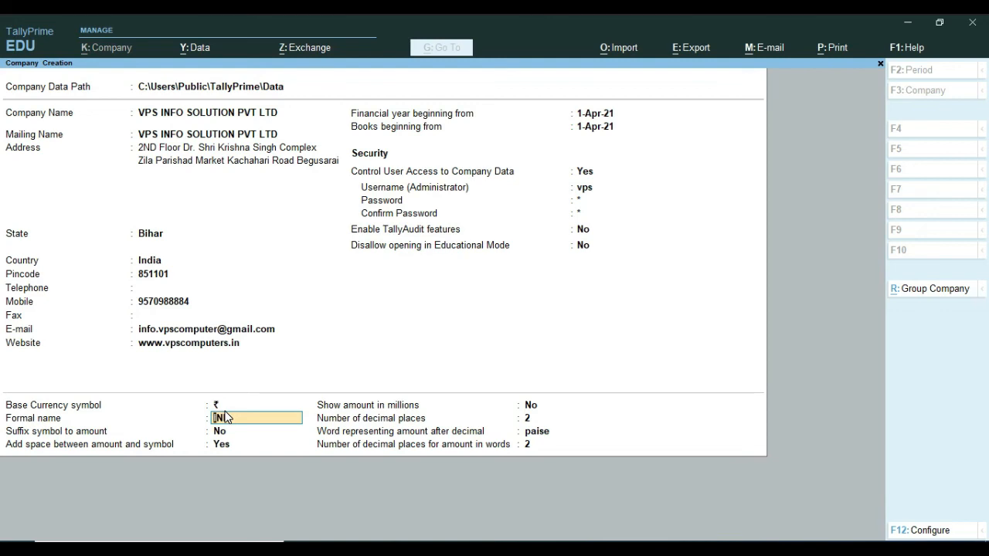
key(Return)
key(Return)
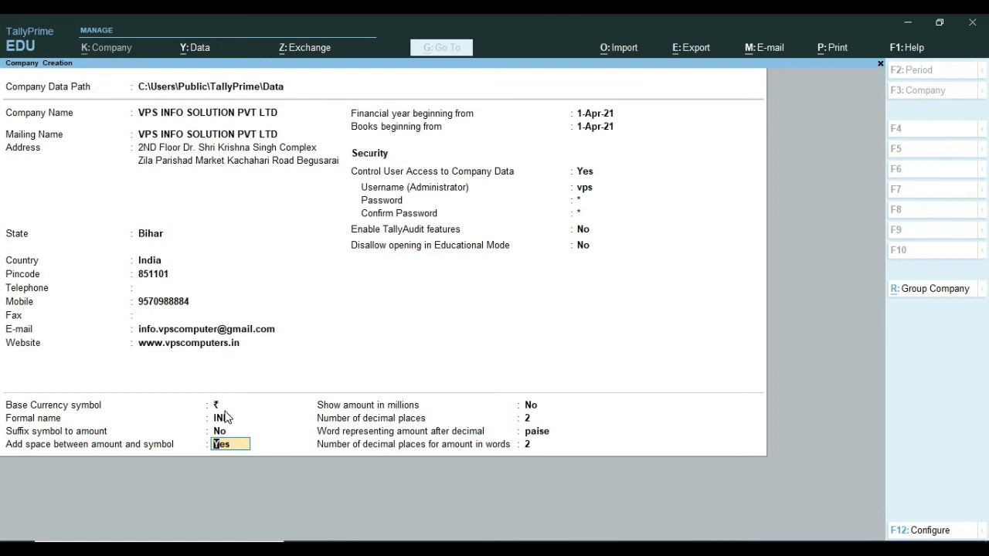
key(Return)
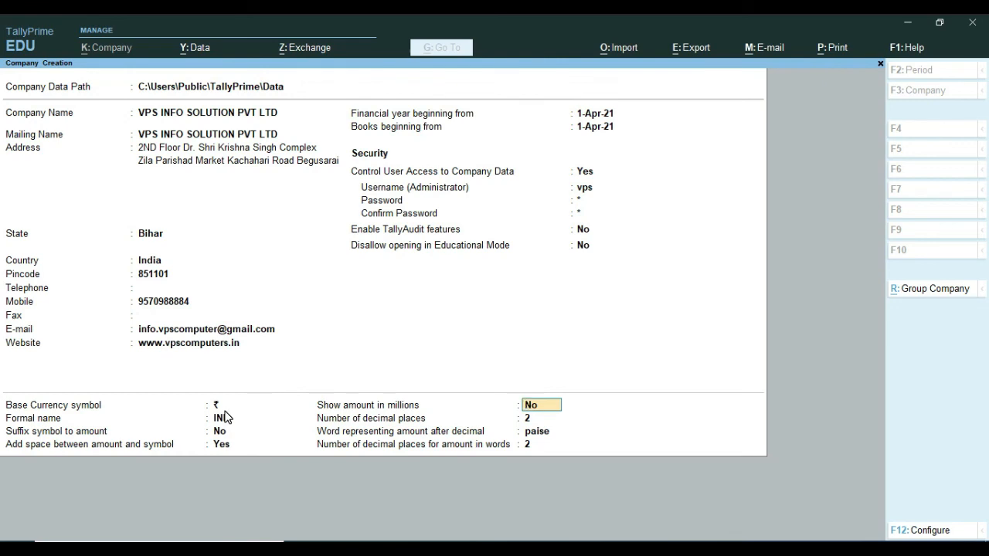
Keep amounts out of millions with 2 decimal places, then accept and save the company.
key(Return)
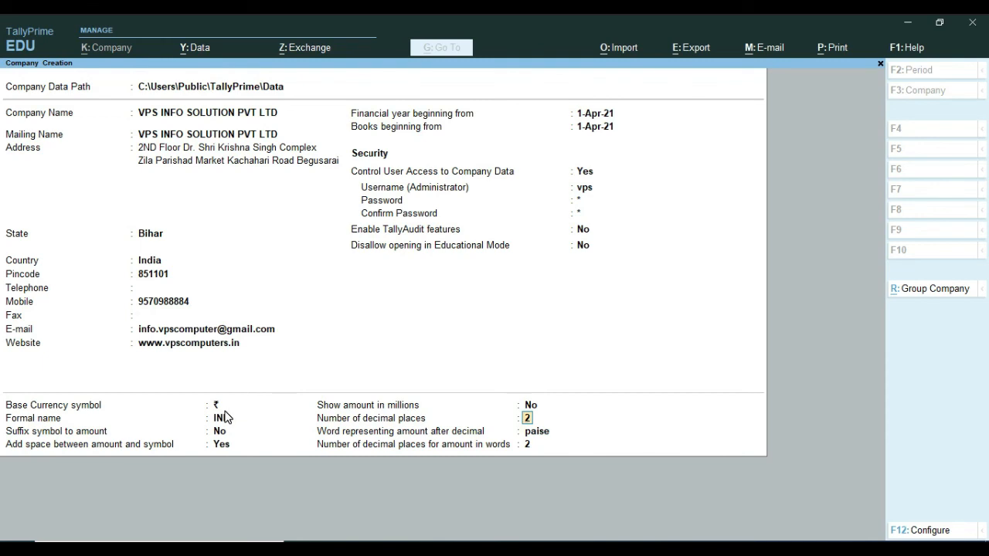
key(Return)
key(Return)
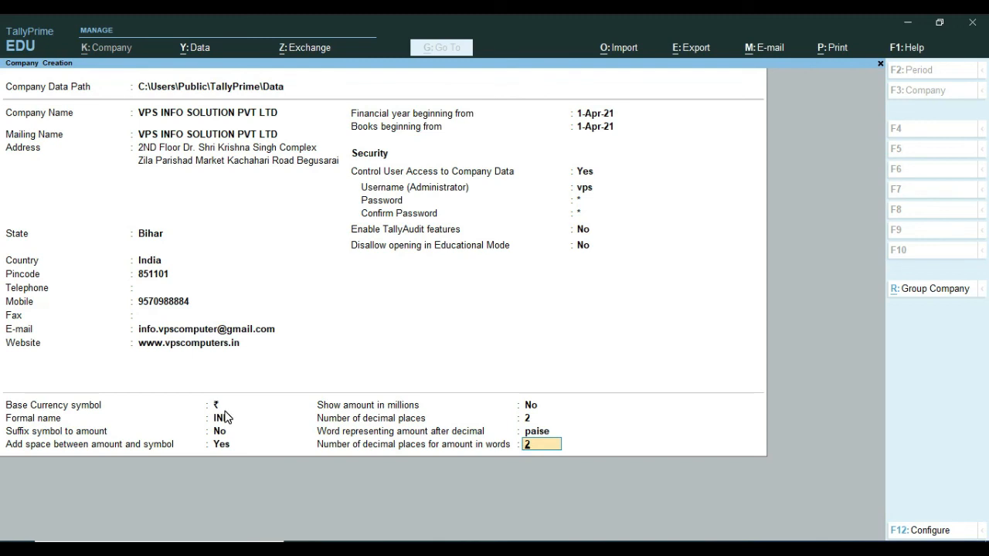
key(Return)
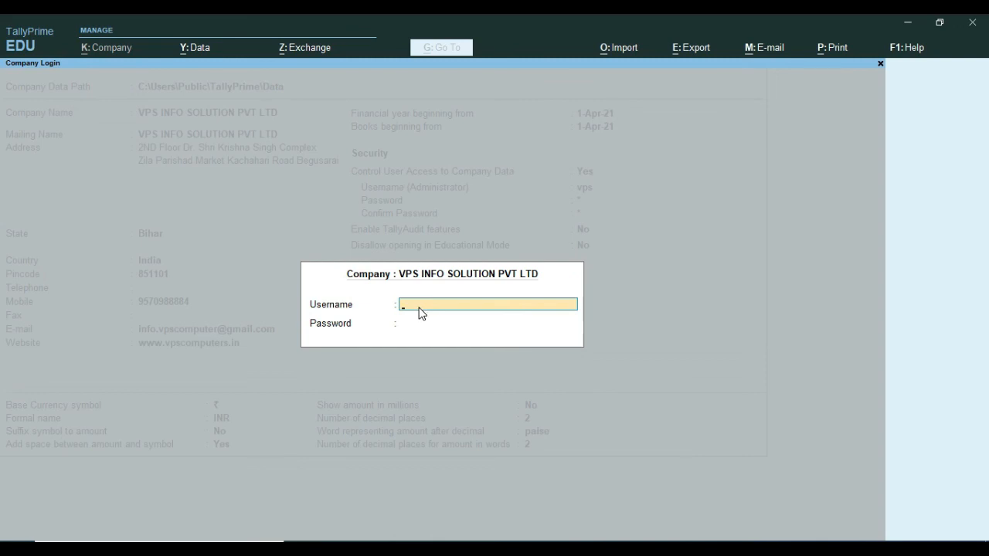
Log in with the administrator username and password, then accept default company features with Ctrl+A.
text(vps)
key(Return)
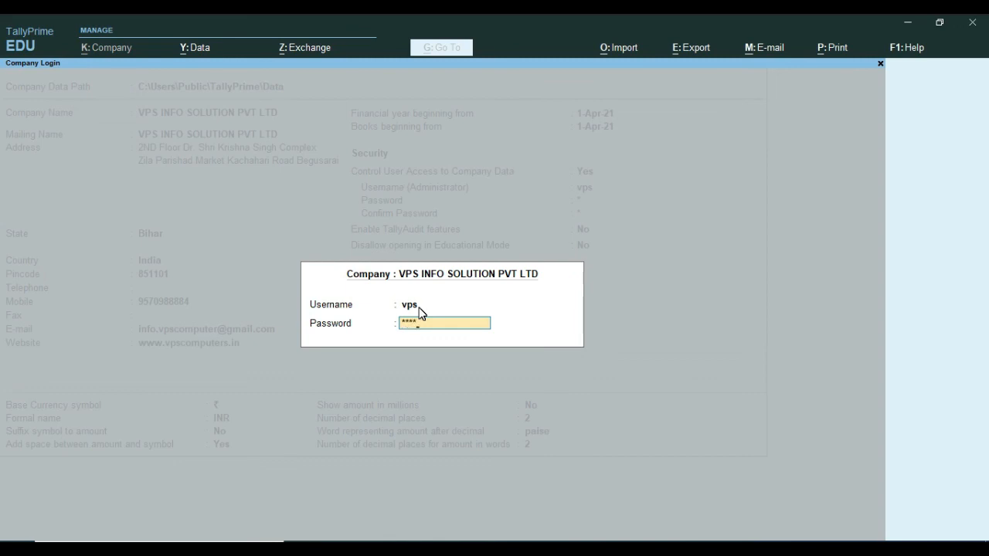
key(Return)
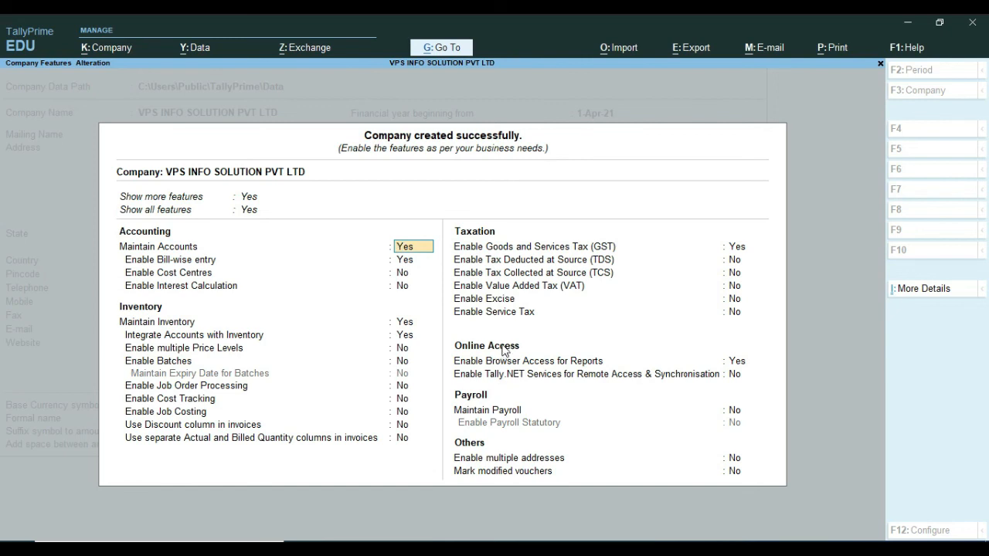
key(ctrl)
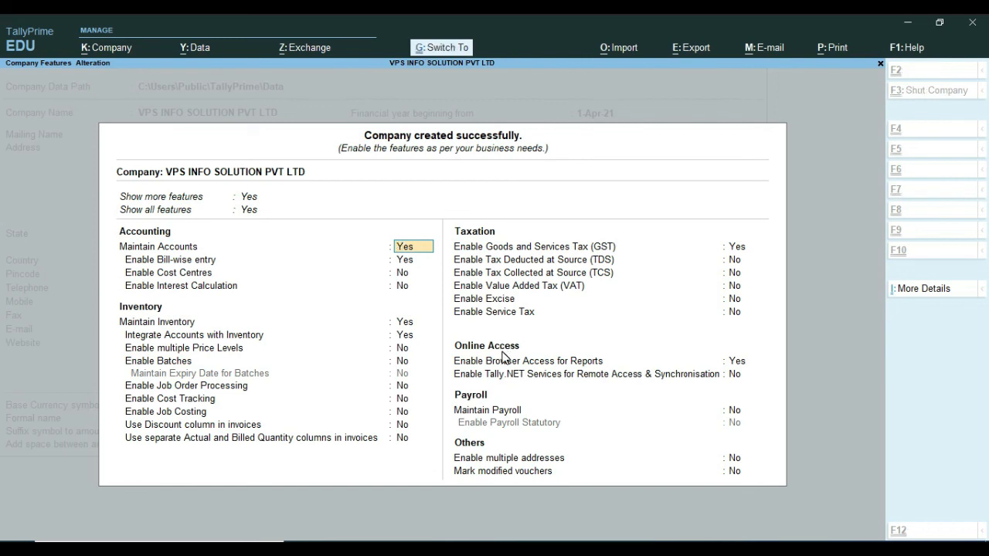
key(ctrl+a)
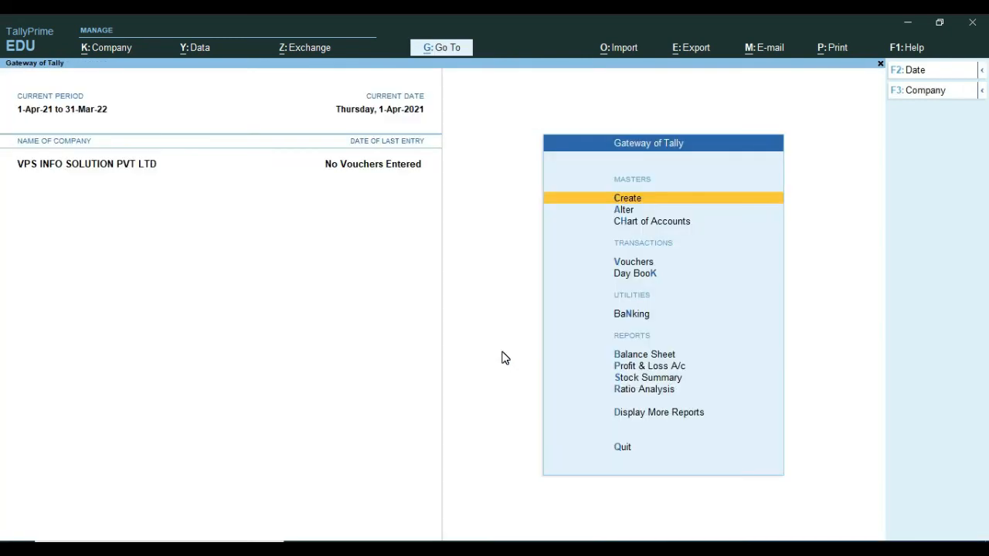